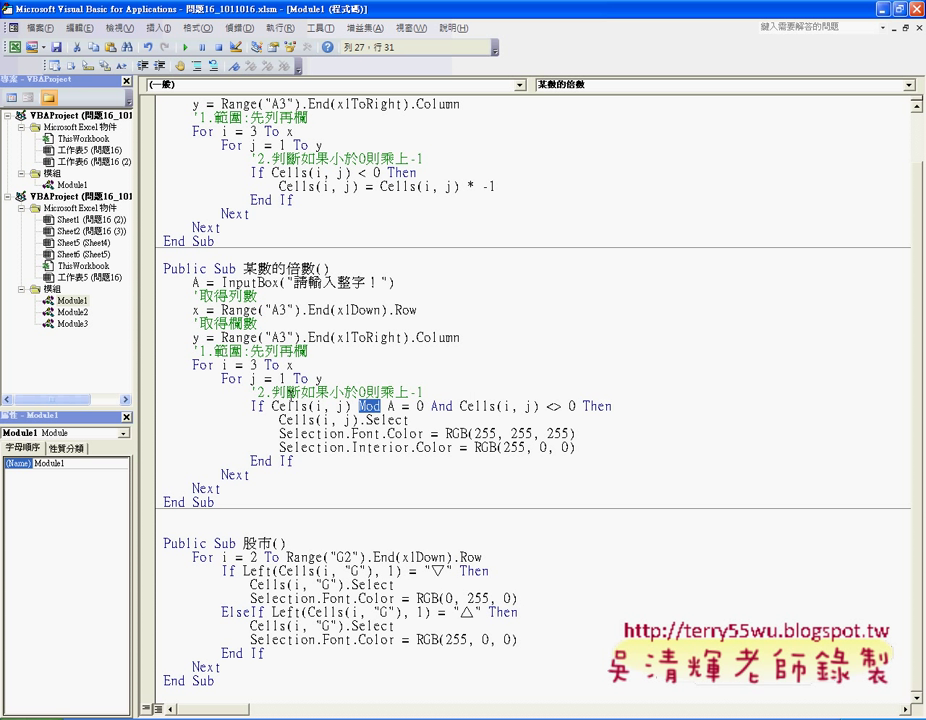
# - Highlight the If condition parts: cell value, divisor A, zero remainder, And, and Cells(i, j) <> 0
pyautogui.moveTo(272, 406); pyautogui.dragTo(350, 405)
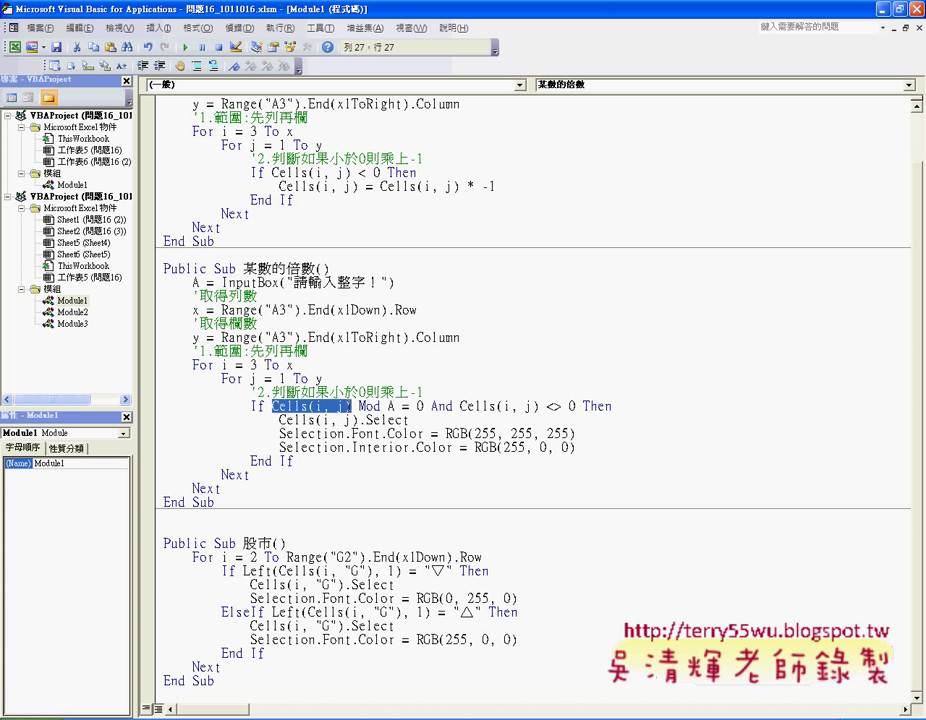
pyautogui.doubleClick(391, 406)
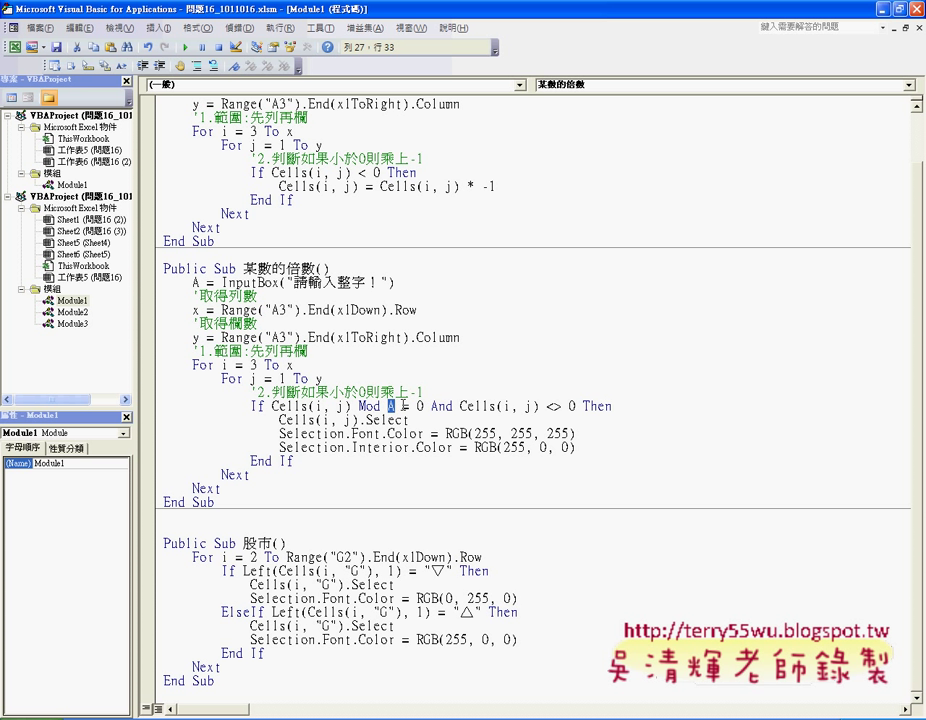
pyautogui.doubleClick(421, 406)
pyautogui.moveTo(427, 406)
pyautogui.mouseDown()
pyautogui.moveTo(273, 406)
pyautogui.moveTo(424, 406)
pyautogui.mouseUp()
pyautogui.click(273, 406)
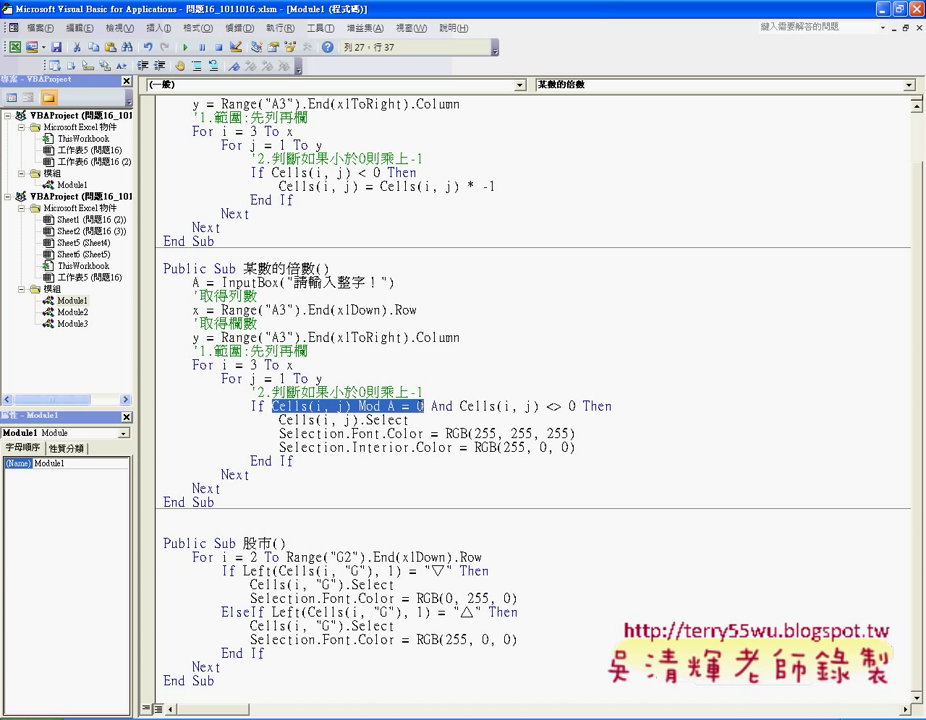
pyautogui.doubleClick(441, 406)
pyautogui.moveTo(458, 406)
pyautogui.mouseDown()
pyautogui.moveTo(571, 389)
pyautogui.moveTo(576, 406)
pyautogui.mouseUp()
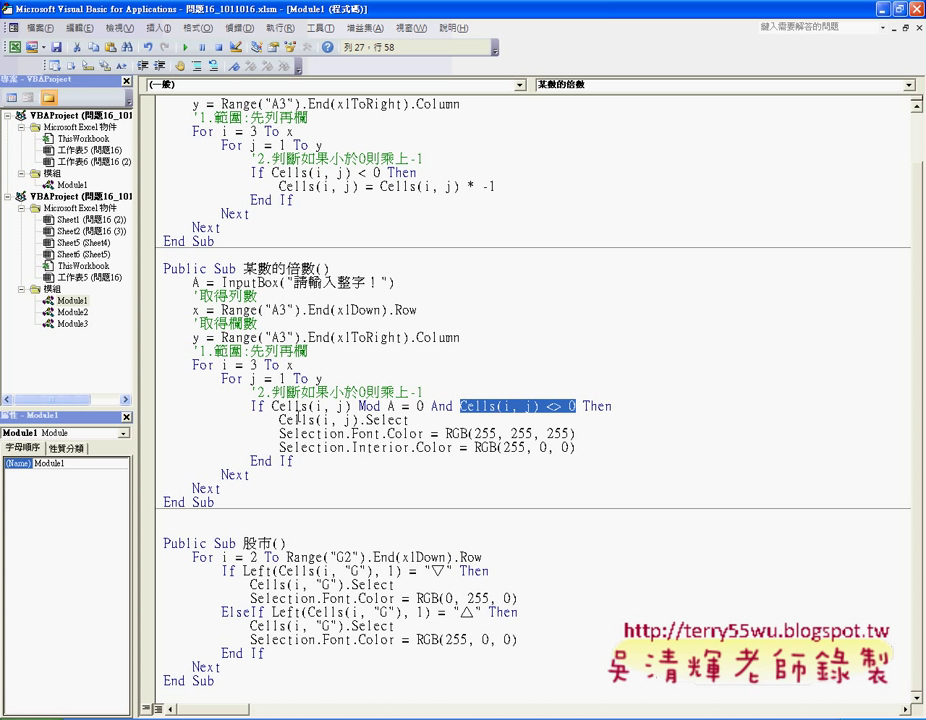
# - Re-highlight the remainder-is-zero test and the not-equal-zero comparison, then clear the selection
pyautogui.moveTo(272, 406); pyautogui.dragTo(424, 406)
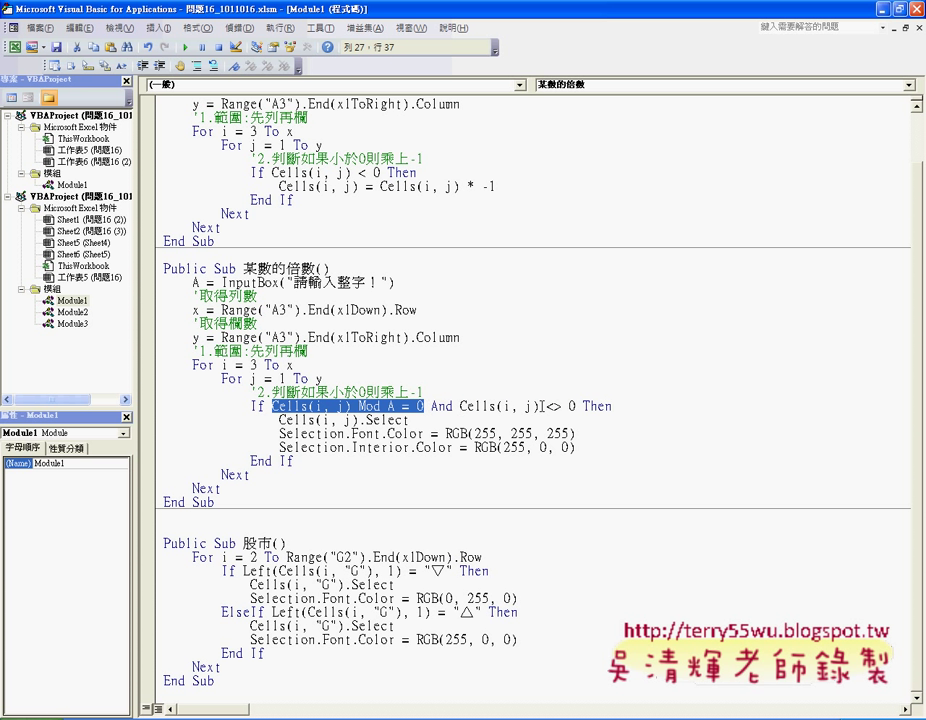
pyautogui.doubleClick(477, 406)
pyautogui.moveTo(477, 406)
pyautogui.mouseDown()
pyautogui.moveTo(563, 406)
pyautogui.moveTo(460, 406)
pyautogui.mouseUp()
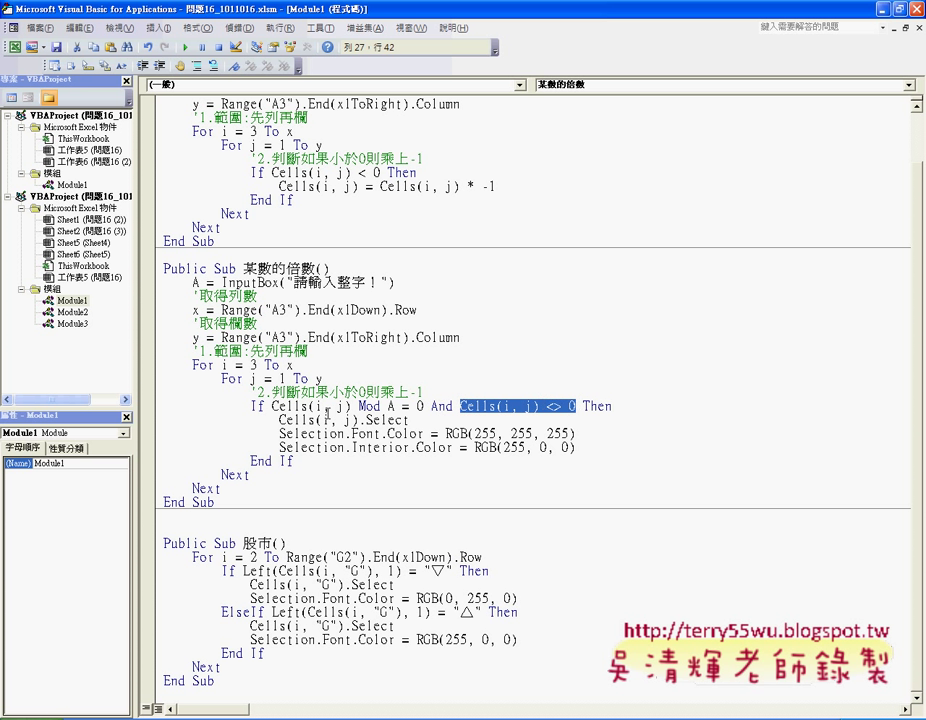
pyautogui.moveTo(272, 406); pyautogui.dragTo(424, 406)
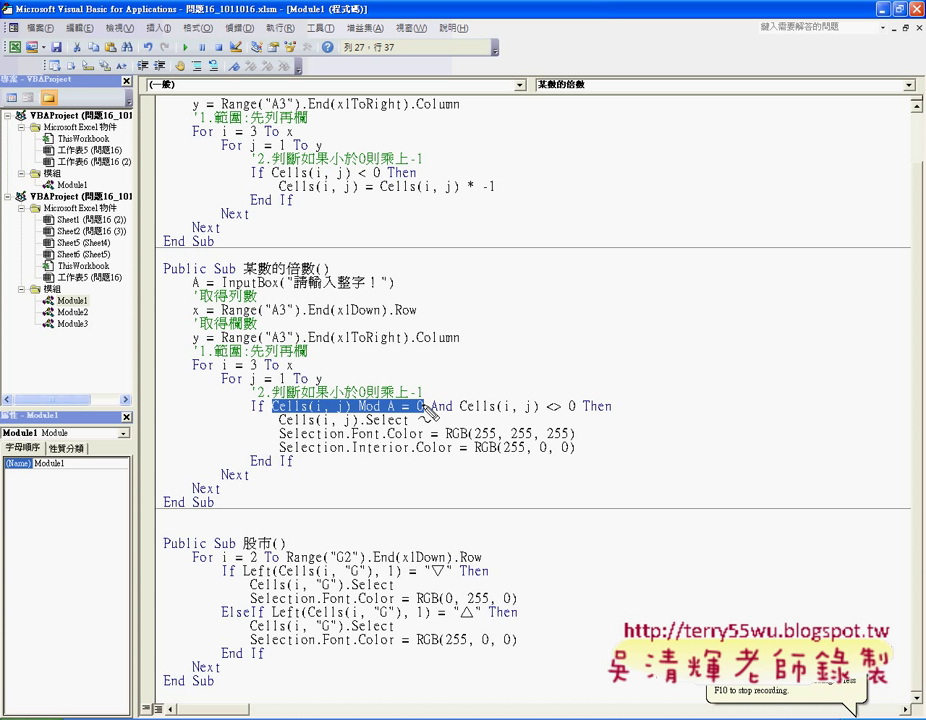
pyautogui.moveTo(432, 412); pyautogui.dragTo(450, 412)
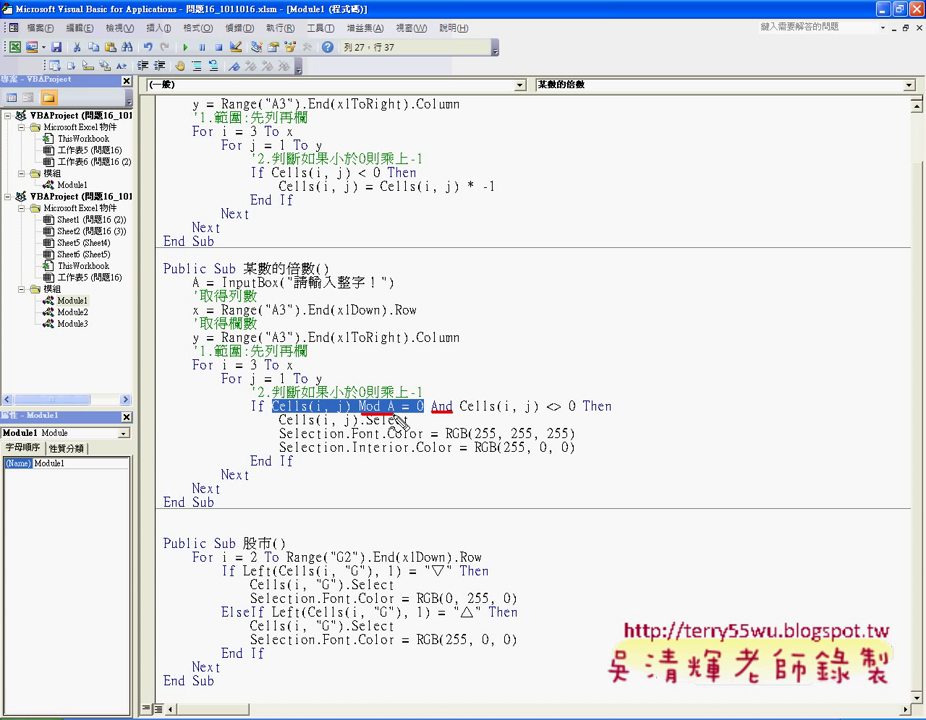
pyautogui.moveTo(359, 412); pyautogui.dragTo(398, 412)
pyautogui.moveTo(189, 278); pyautogui.dragTo(194, 290)
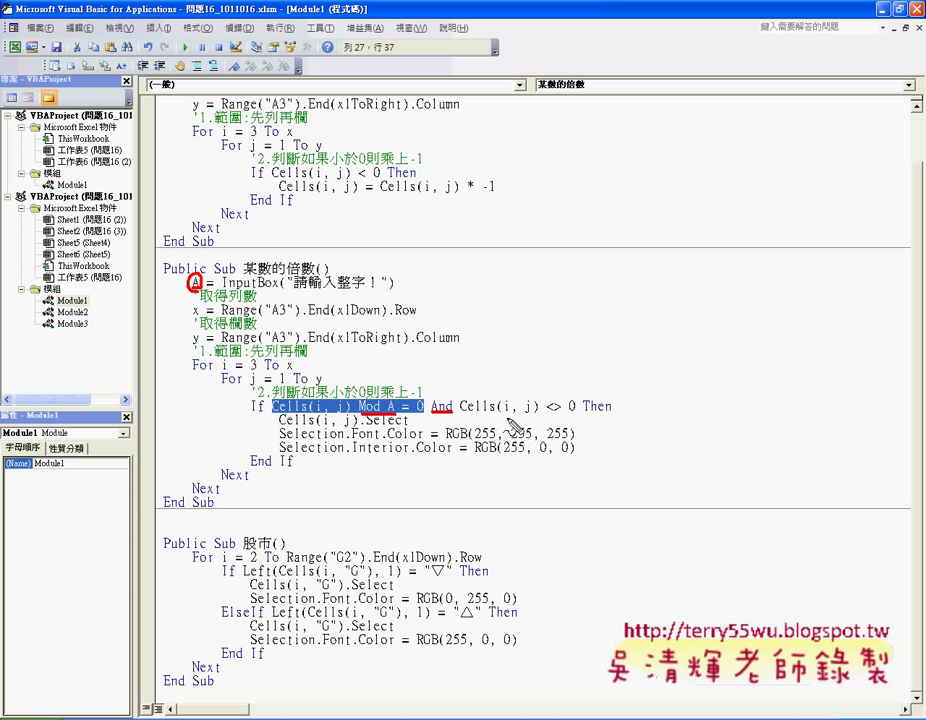
pyautogui.moveTo(545, 414); pyautogui.dragTo(561, 413)
pyautogui.press('Escape')
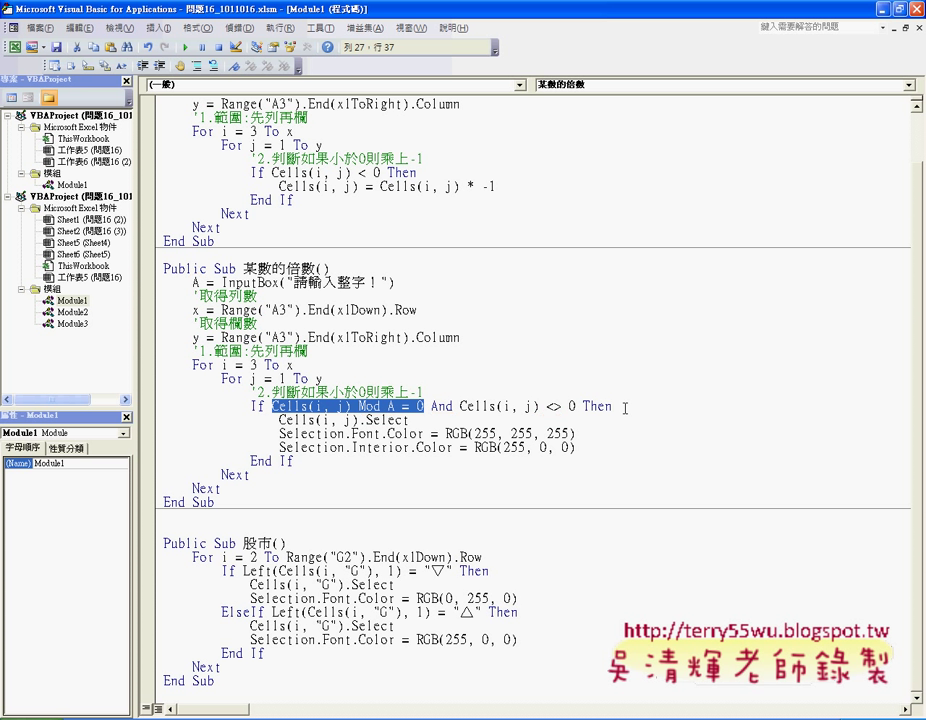
# - Highlight the cell-selecting line and the Selection.Font.Color = RGB(255, 255, 255) white text line
pyautogui.click(309, 420)
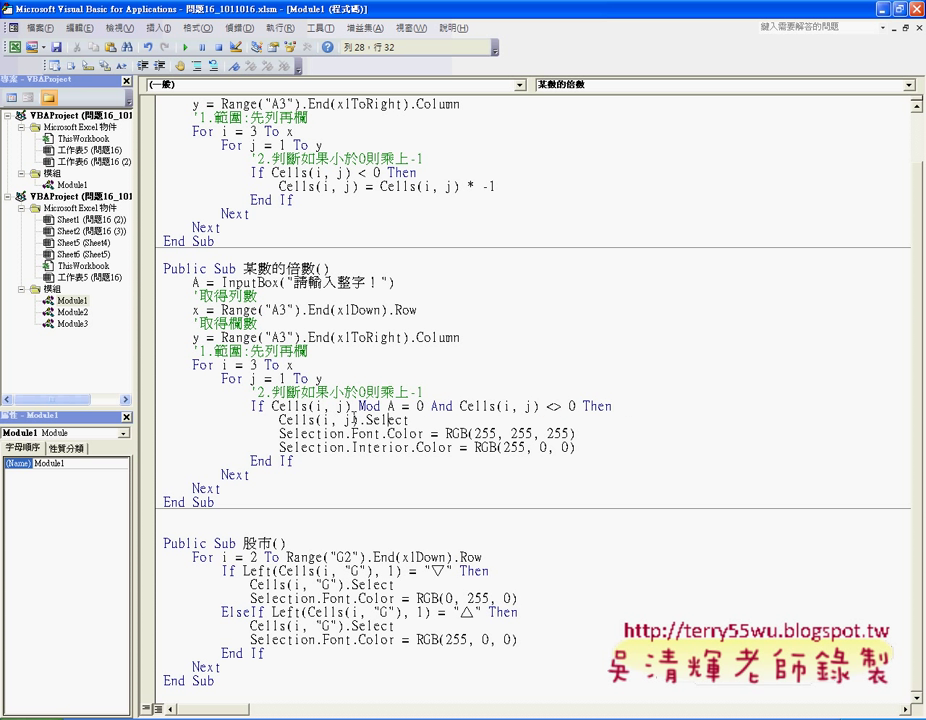
pyautogui.moveTo(409, 420)
pyautogui.mouseDown()
pyautogui.moveTo(280, 420)
pyautogui.moveTo(344, 434)
pyautogui.mouseUp()
pyautogui.click(279, 434)
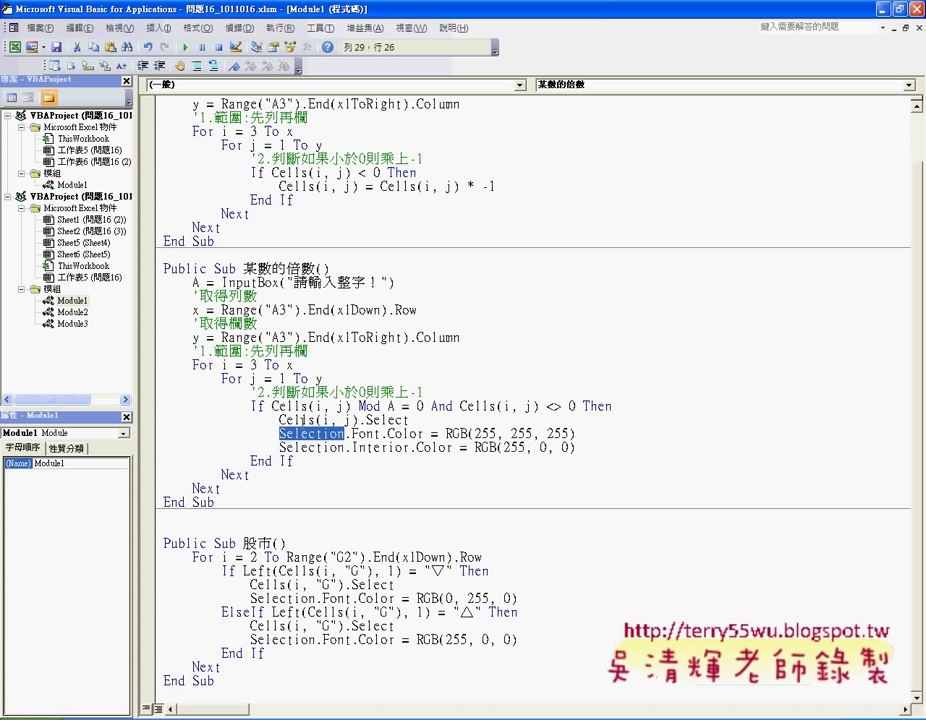
pyautogui.moveTo(280, 420); pyautogui.dragTo(409, 420)
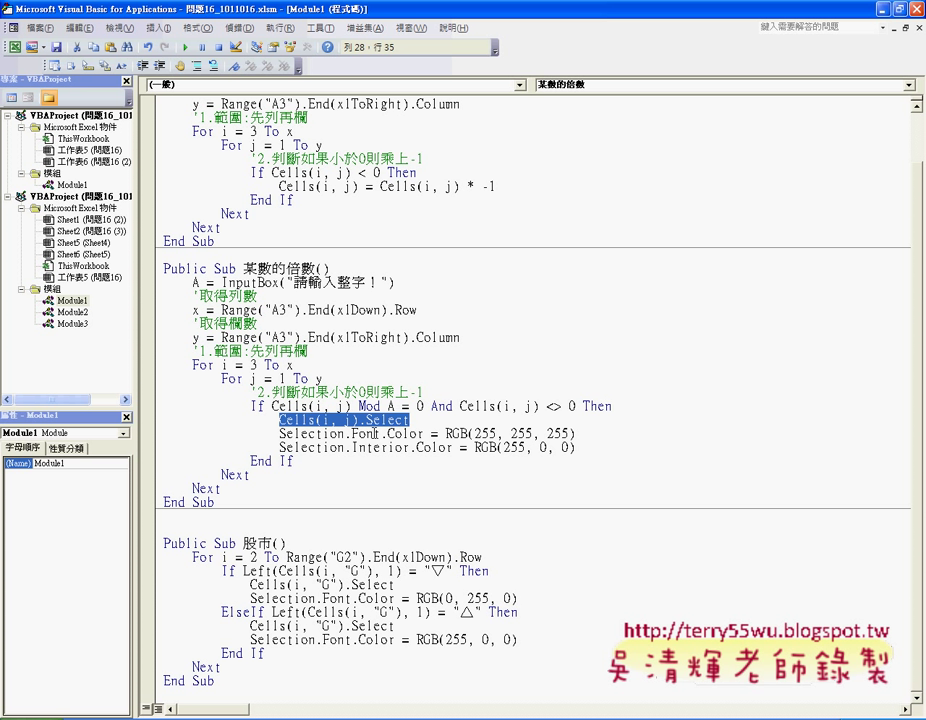
pyautogui.moveTo(280, 434); pyautogui.dragTo(346, 434)
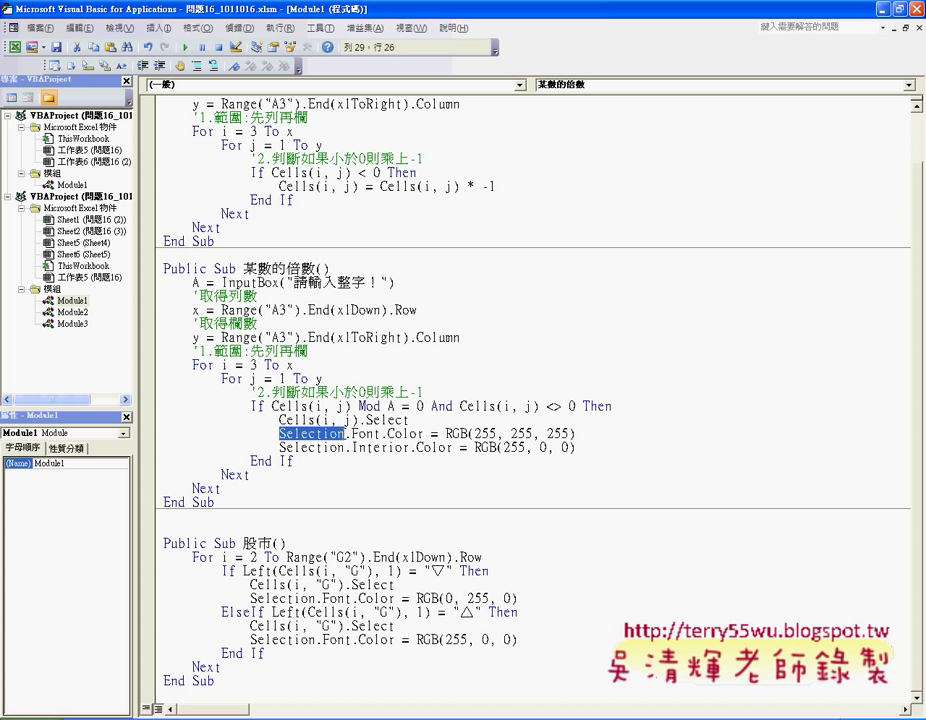
pyautogui.doubleClick(366, 434)
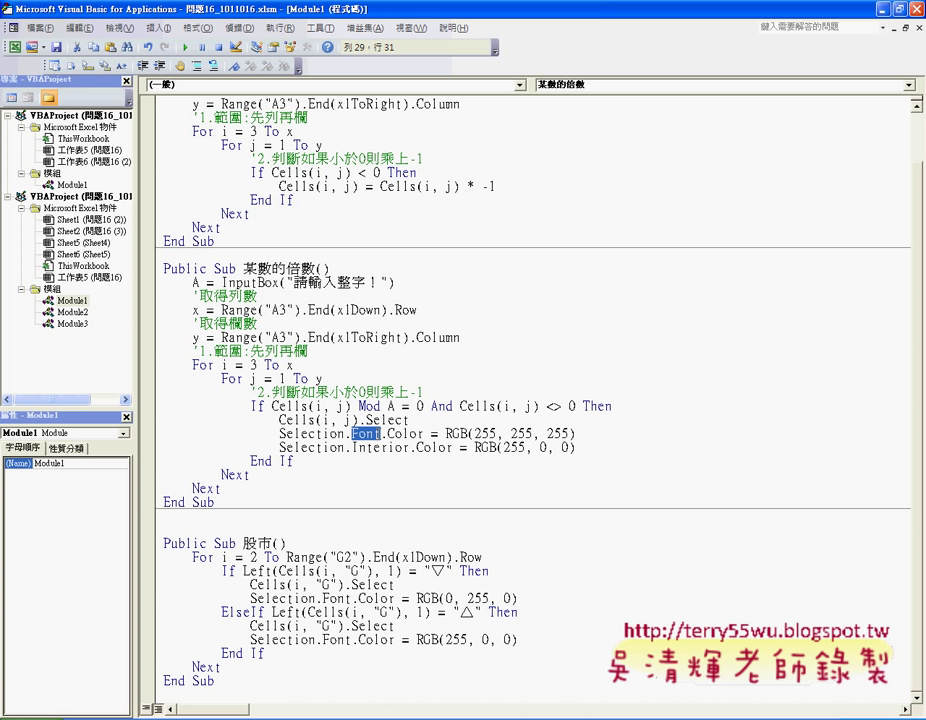
pyautogui.doubleClick(406, 434)
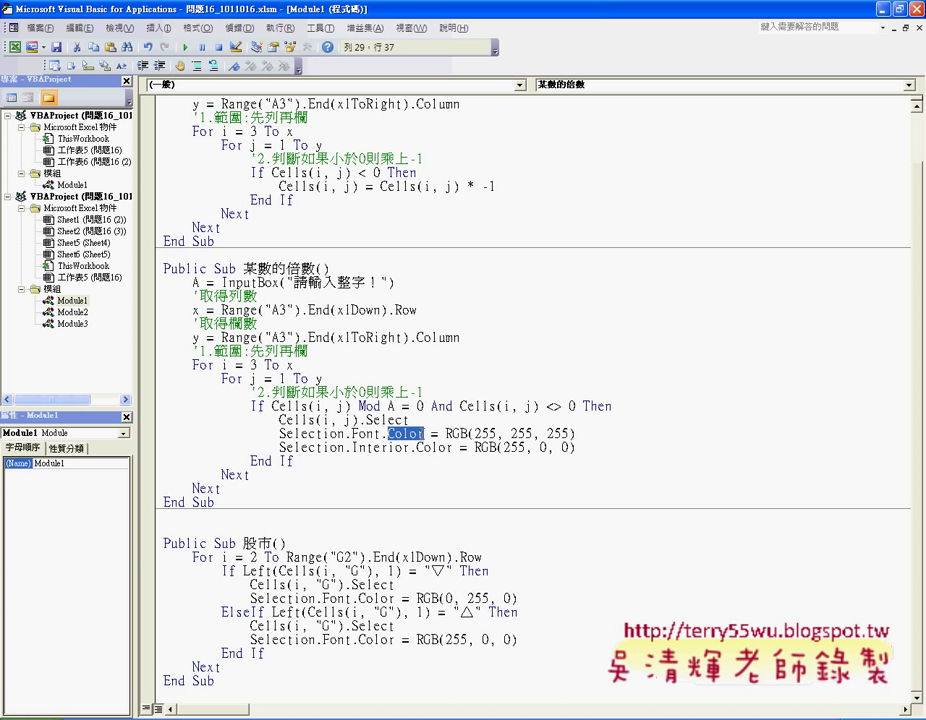
pyautogui.doubleClick(460, 434)
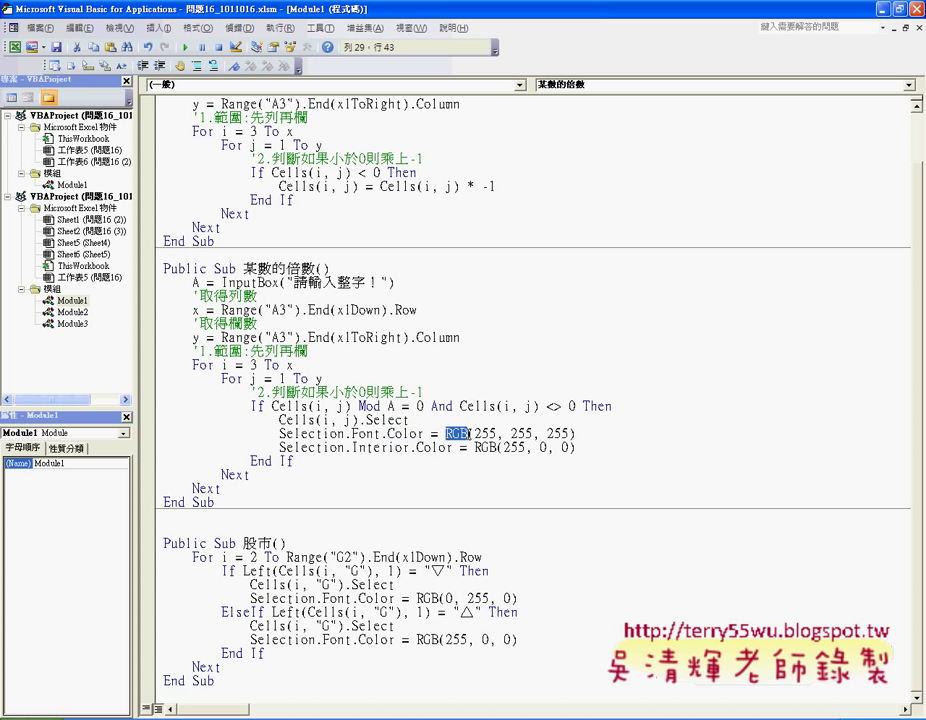
pyautogui.moveTo(476, 434); pyautogui.dragTo(569, 434)
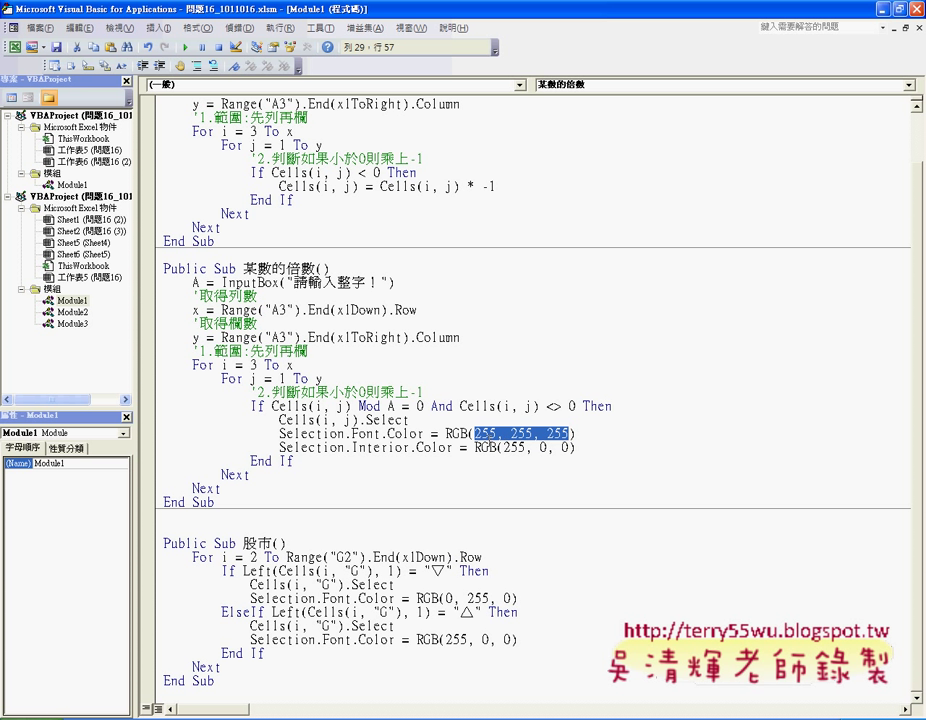
# - Point out the red fill values 255, 0, 0 and the white RGB(255, 255, 255) font colour
pyautogui.moveTo(503, 447); pyautogui.dragTo(520, 449)
pyautogui.click(540, 448)
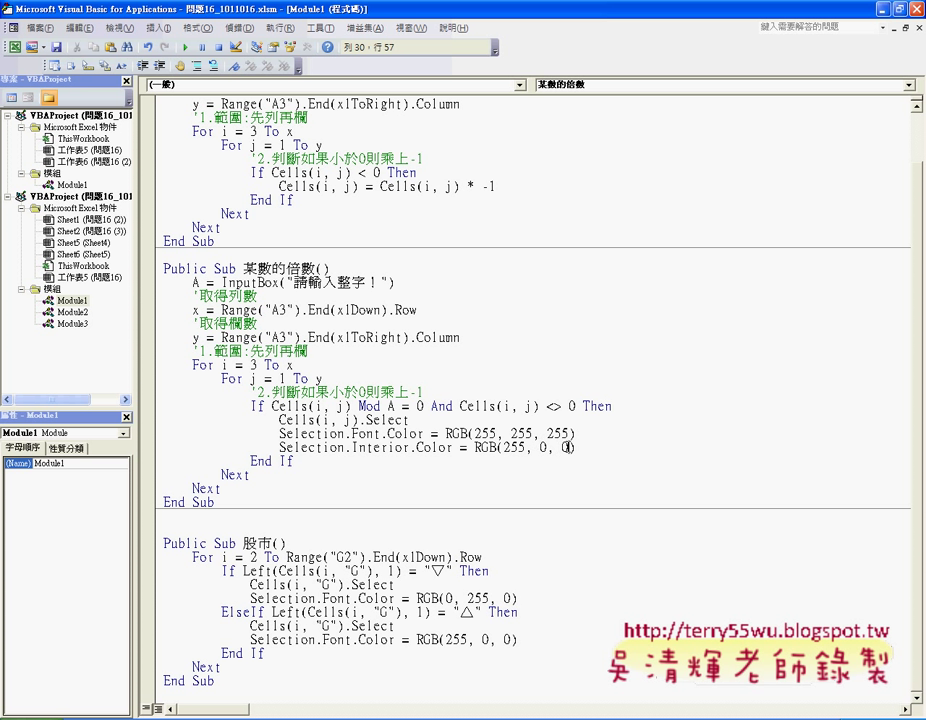
pyautogui.moveTo(540, 448); pyautogui.dragTo(572, 448)
pyautogui.click(510, 448)
pyautogui.doubleClick(509, 448)
pyautogui.click(585, 436)
pyautogui.moveTo(585, 436); pyautogui.dragTo(445, 433)
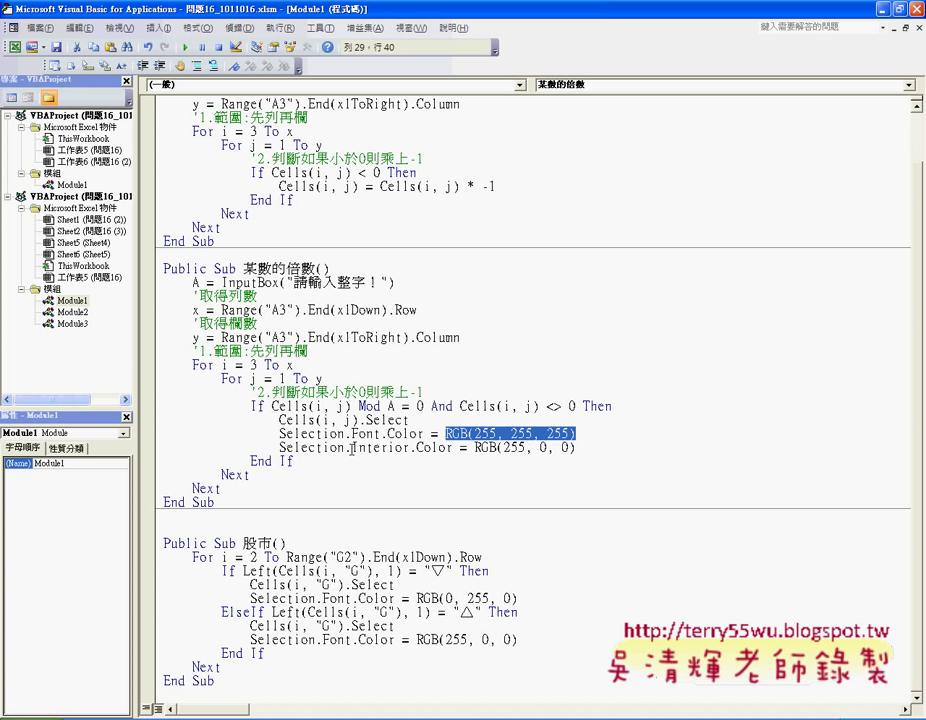
# - Highlight the Interior.Color red fill line, the If block and its three statements, then minimize the editor
pyautogui.moveTo(351, 450); pyautogui.dragTo(407, 450)
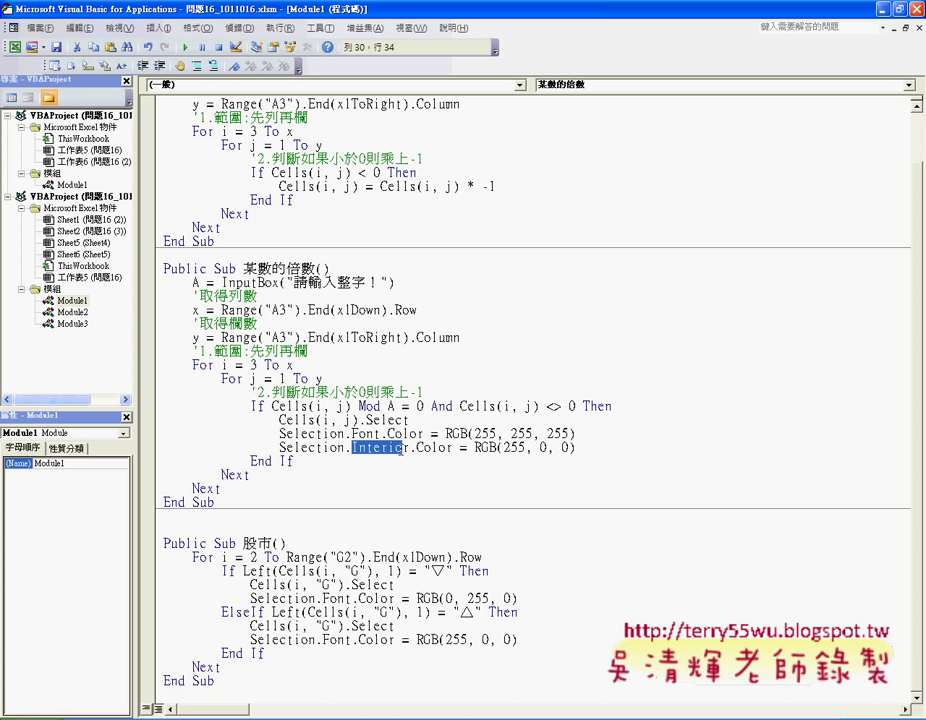
pyautogui.click(428, 448)
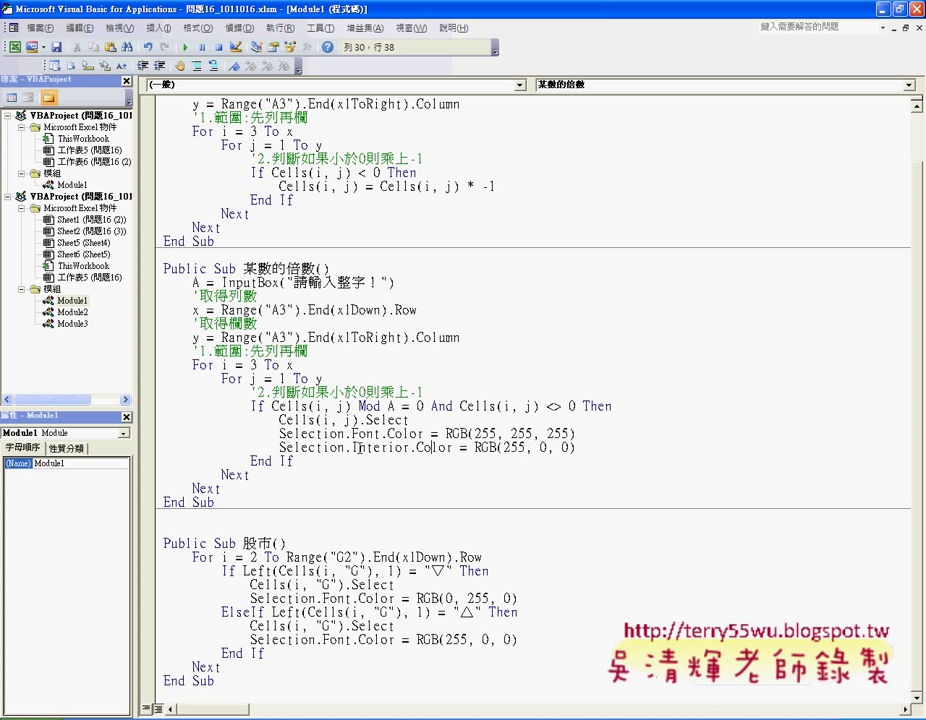
pyautogui.moveTo(345, 448); pyautogui.dragTo(583, 448)
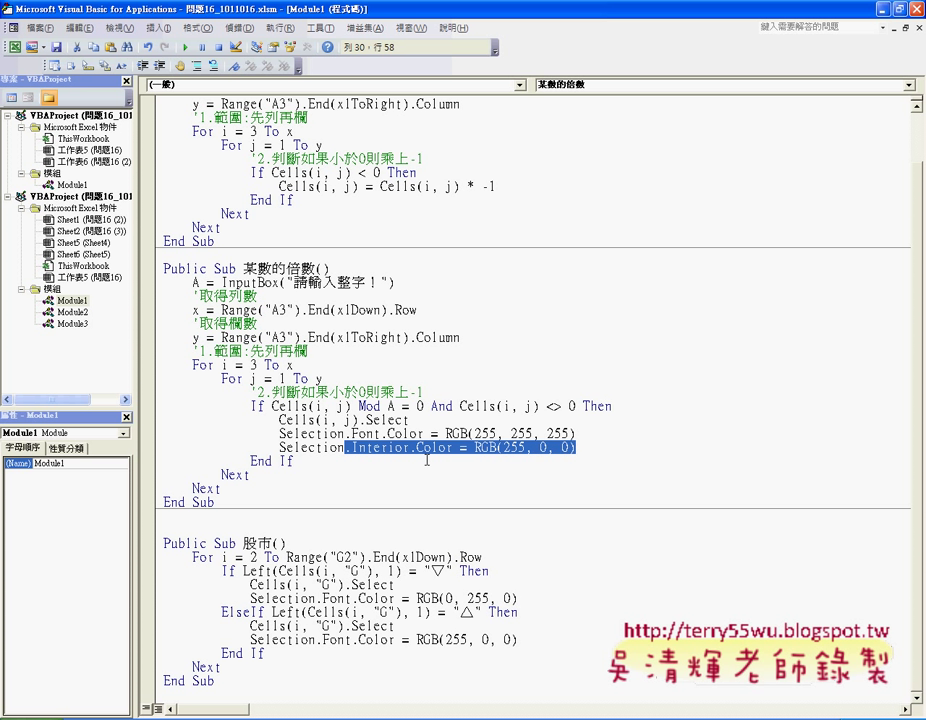
pyautogui.moveTo(310, 463); pyautogui.dragTo(157, 407)
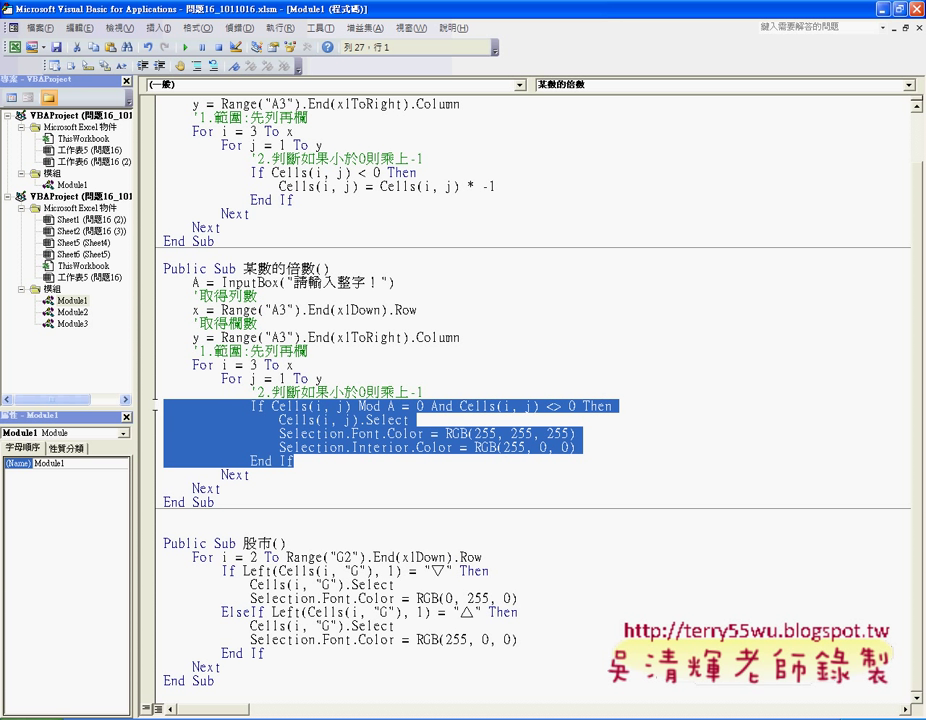
pyautogui.click(422, 413)
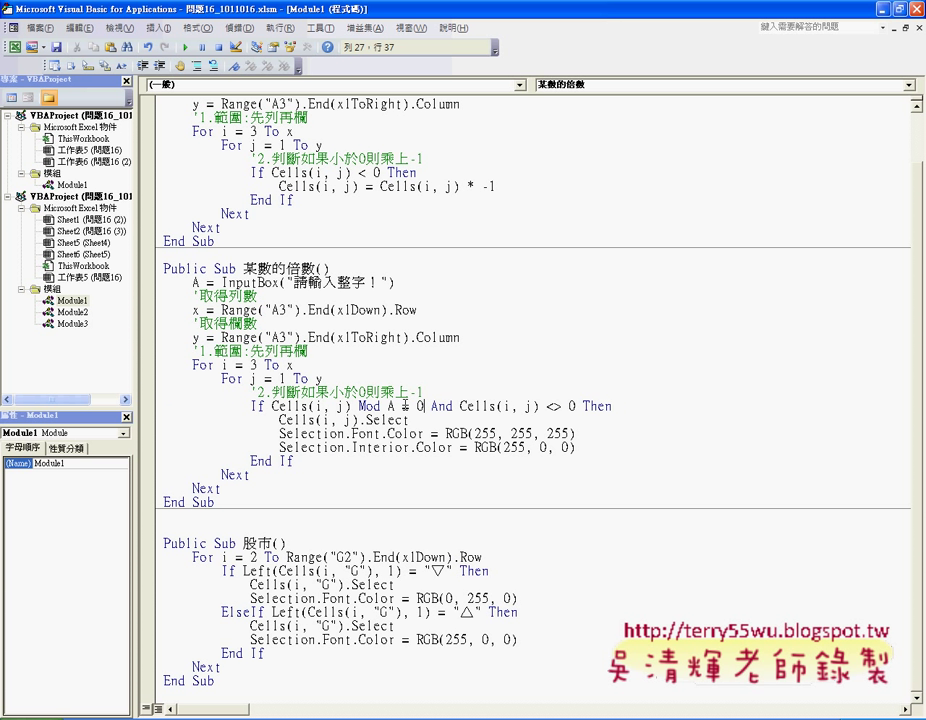
pyautogui.moveTo(279, 420)
pyautogui.mouseDown()
pyautogui.moveTo(430, 424)
pyautogui.moveTo(607, 446)
pyautogui.mouseUp()
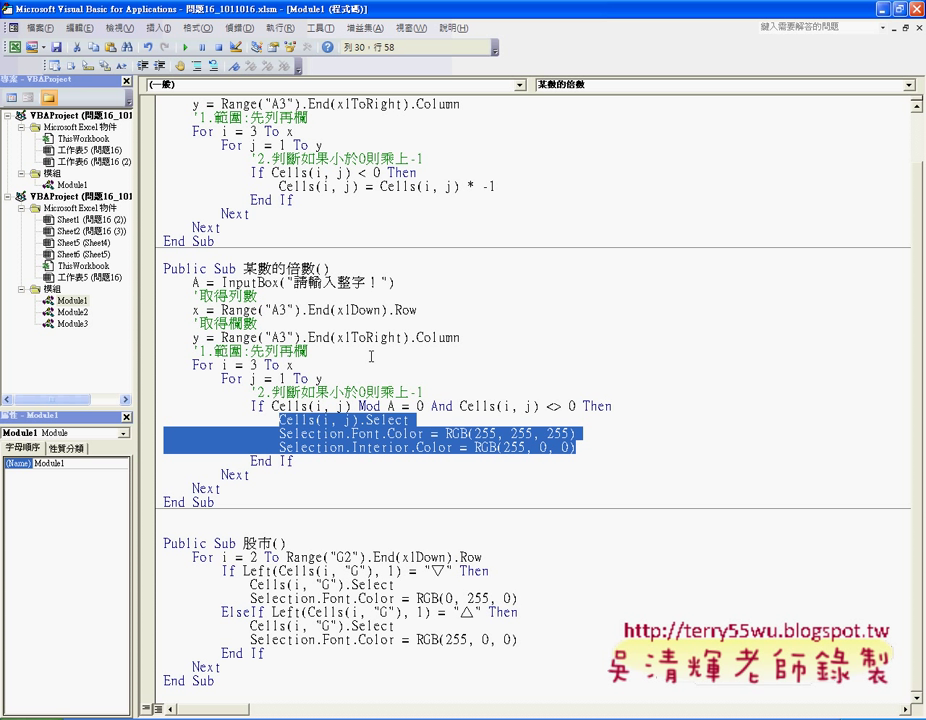
pyautogui.click(884, 10)
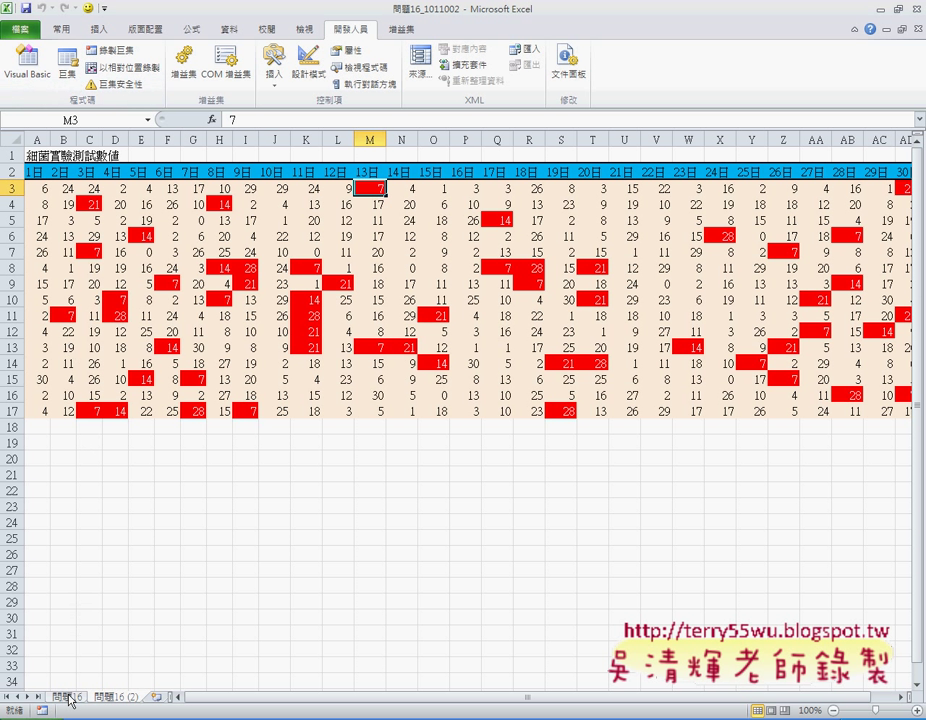
# - Make a copy of sheet 問題16 placed at the end as 問題16 (3)
pyautogui.click(70, 697)
pyautogui.rightClick(70, 697)
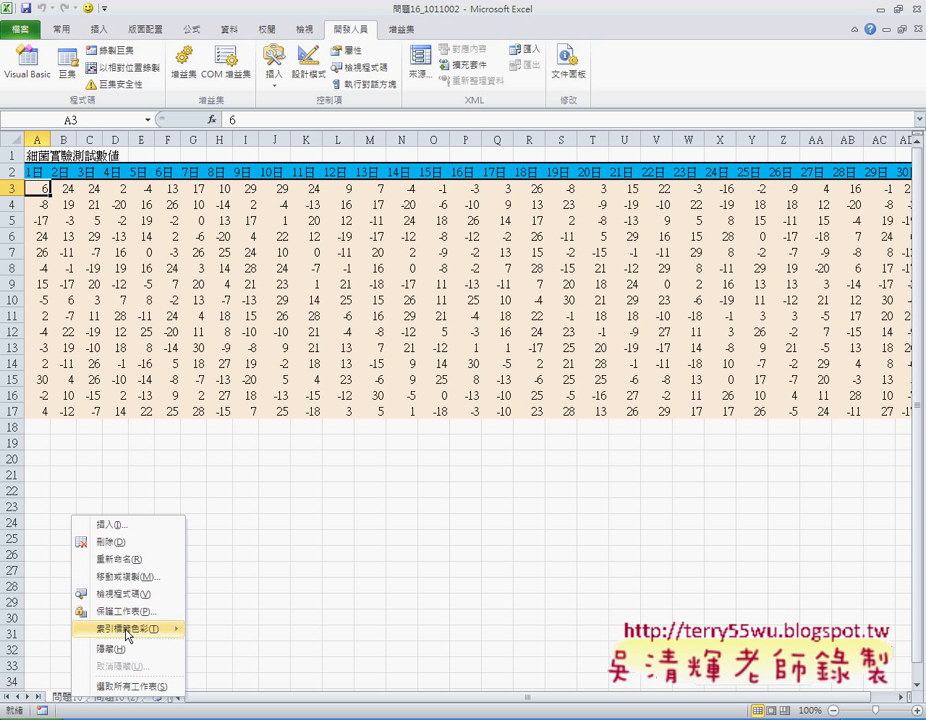
pyautogui.click(135, 578)
pyautogui.click(62, 573)
pyautogui.click(60, 631)
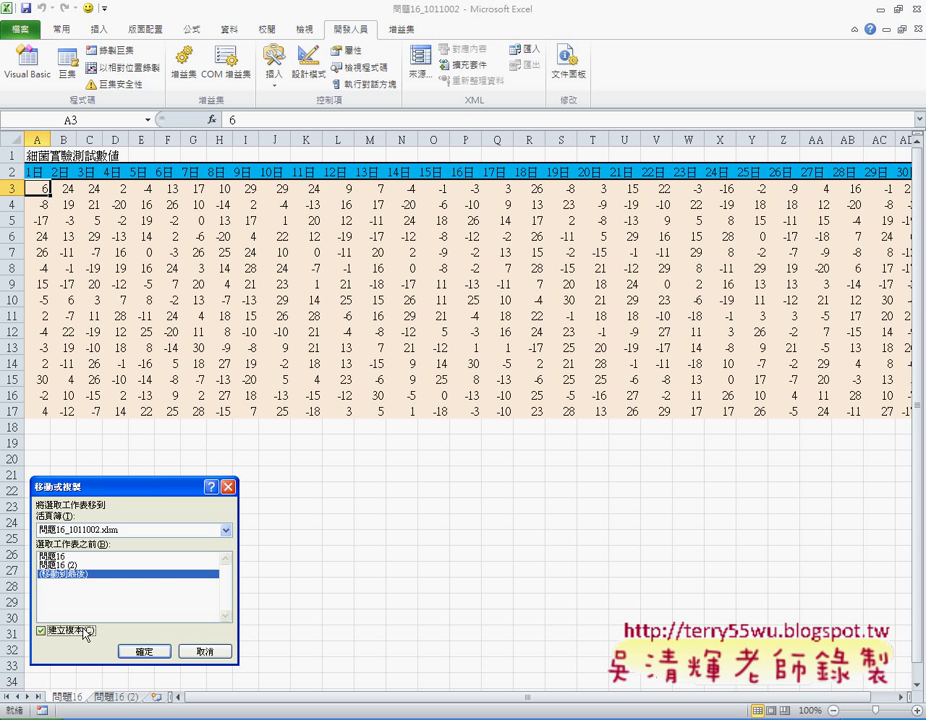
pyautogui.click(146, 652)
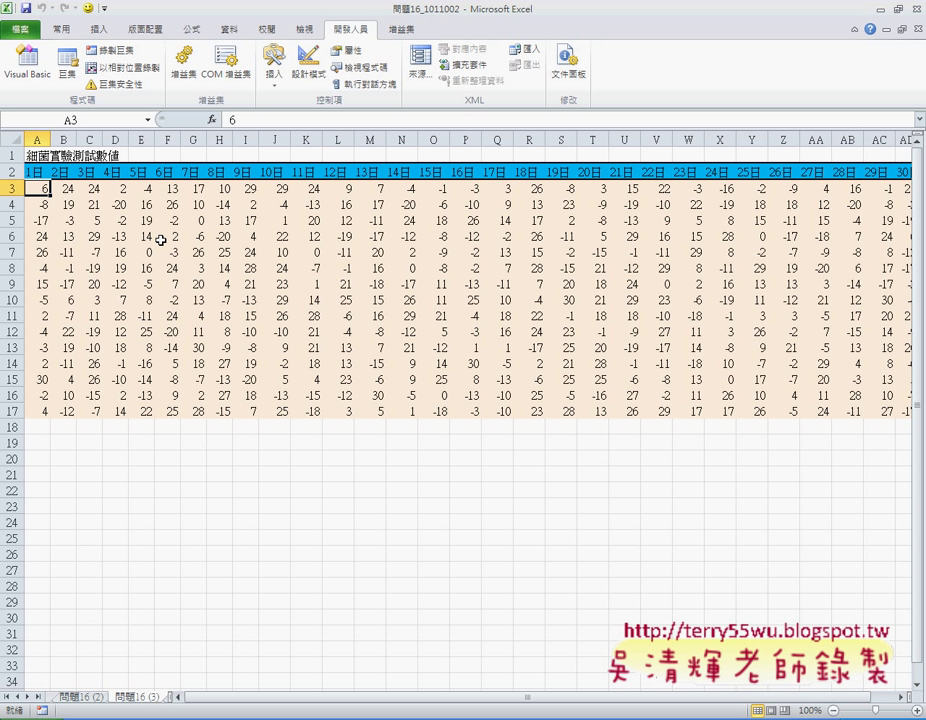
# - Run the 某數的倍數 macro with 11 as the divisor
pyautogui.click(69, 65)
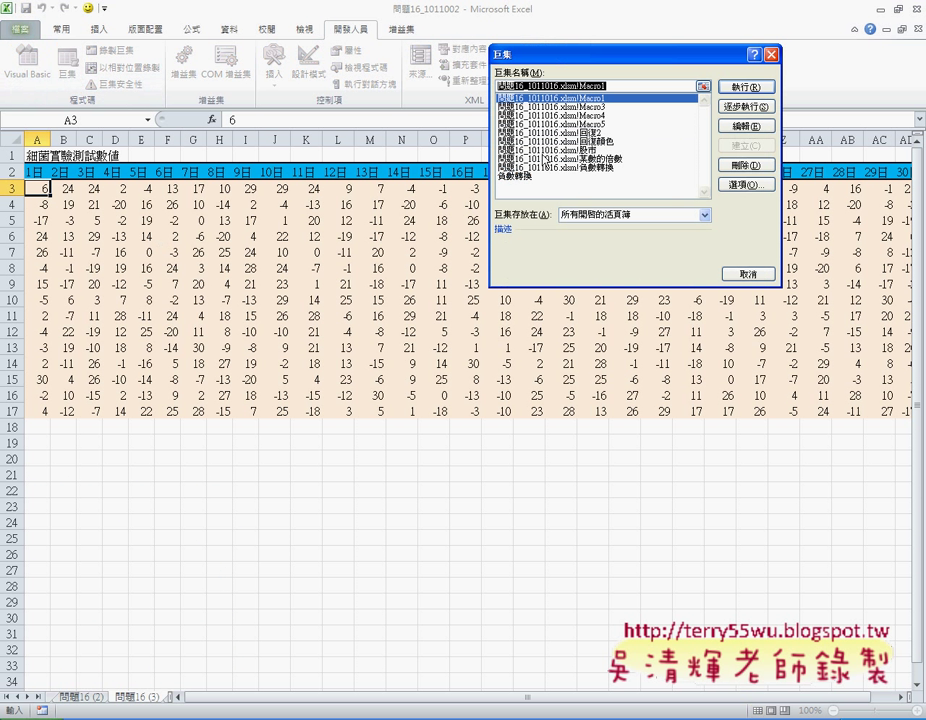
pyautogui.click(600, 158)
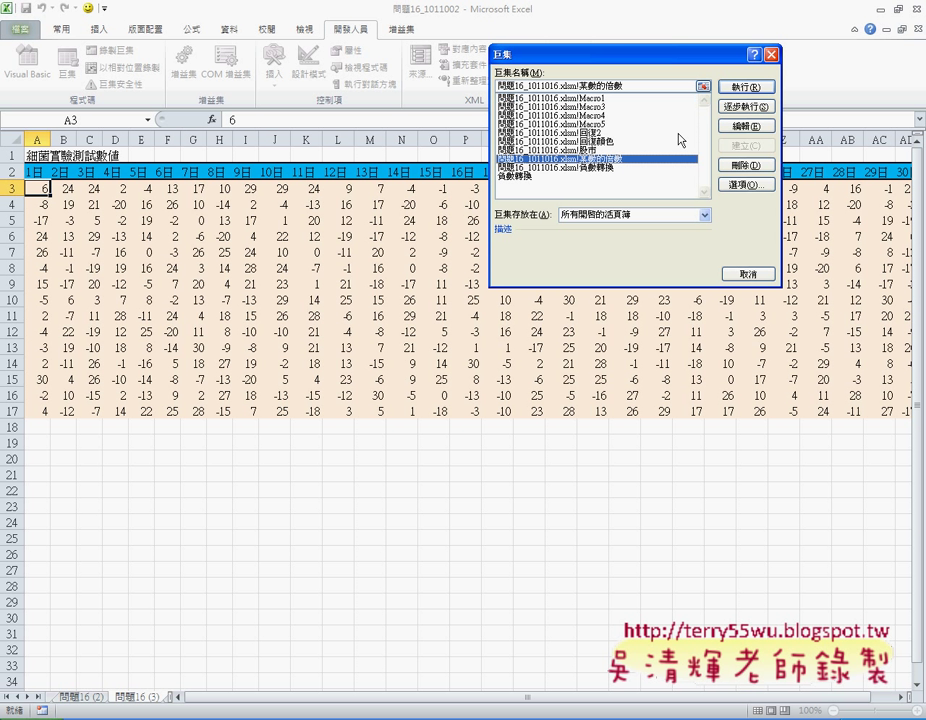
pyautogui.click(745, 88)
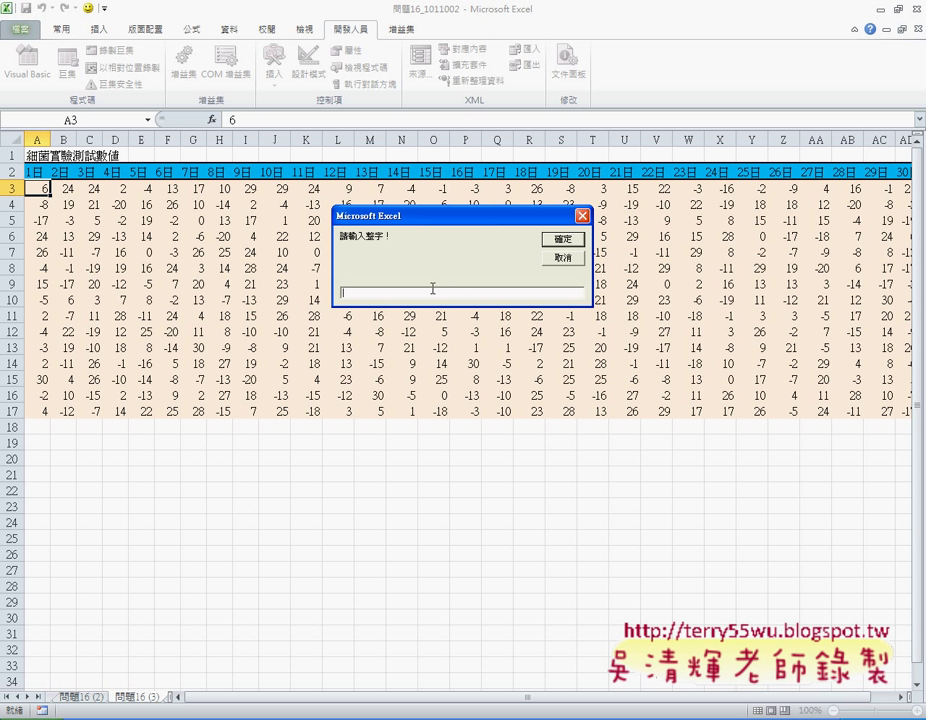
pyautogui.write('11')
pyautogui.press('Return')
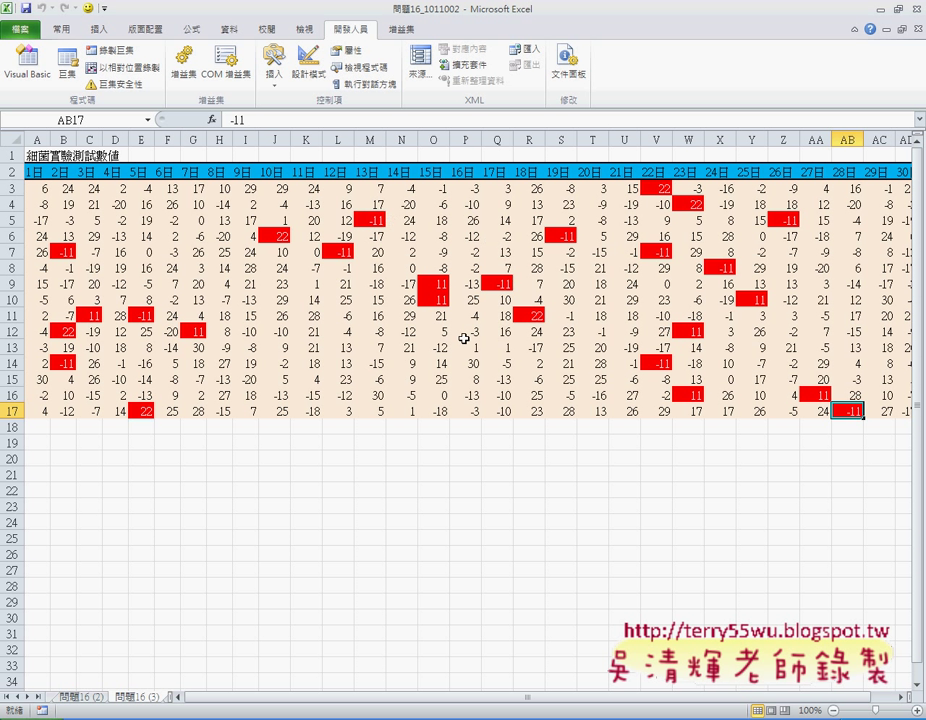
# - Run the 負數轉換 macro to turn negative values like -11 into positives
pyautogui.click(67, 65)
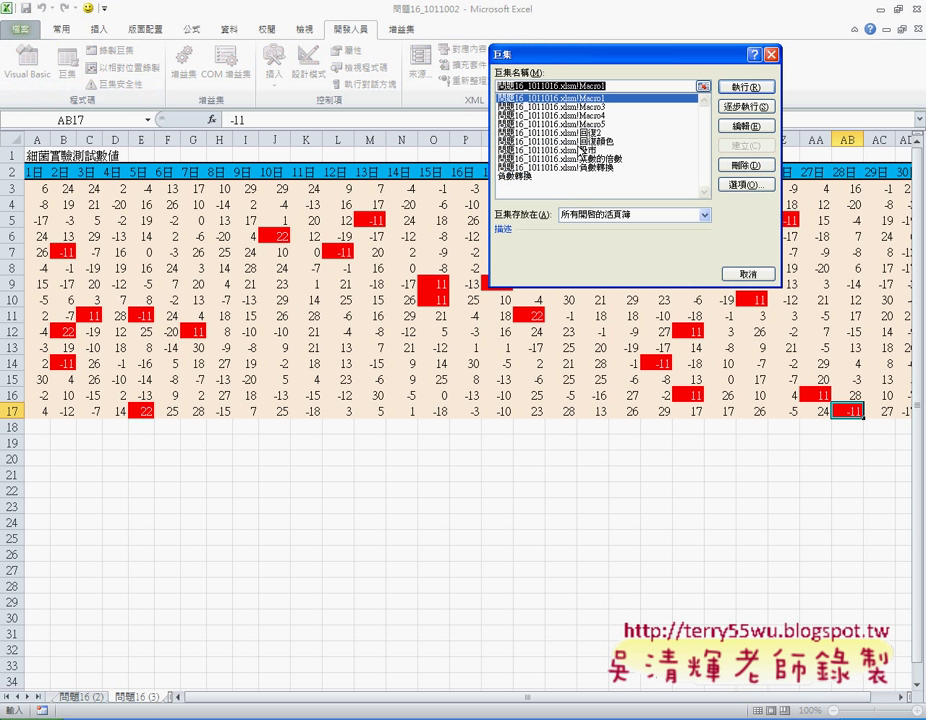
pyautogui.click(522, 176)
pyautogui.click(745, 87)
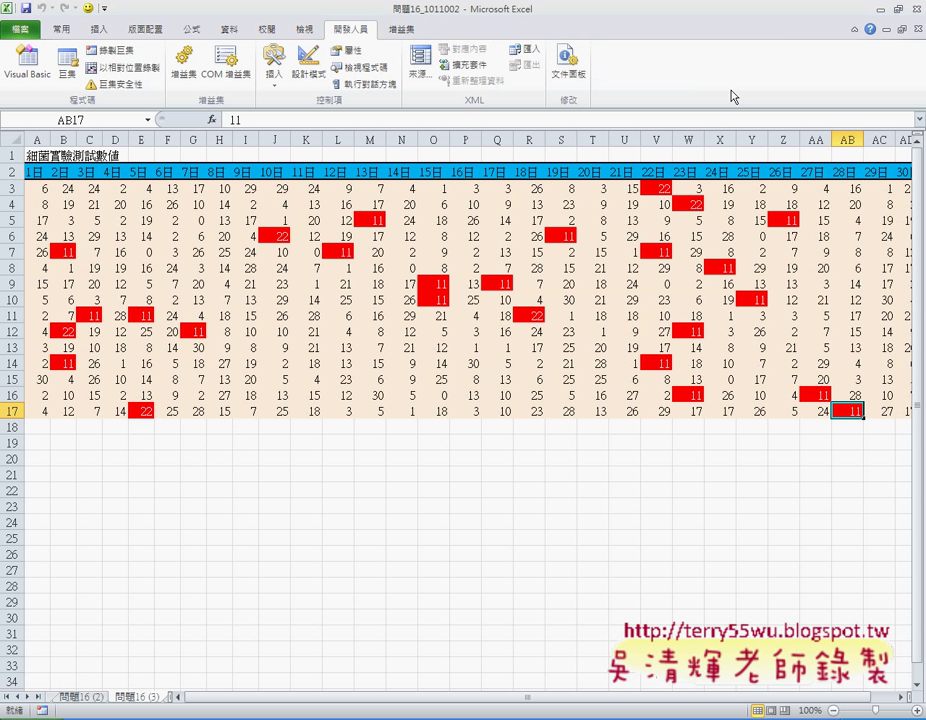